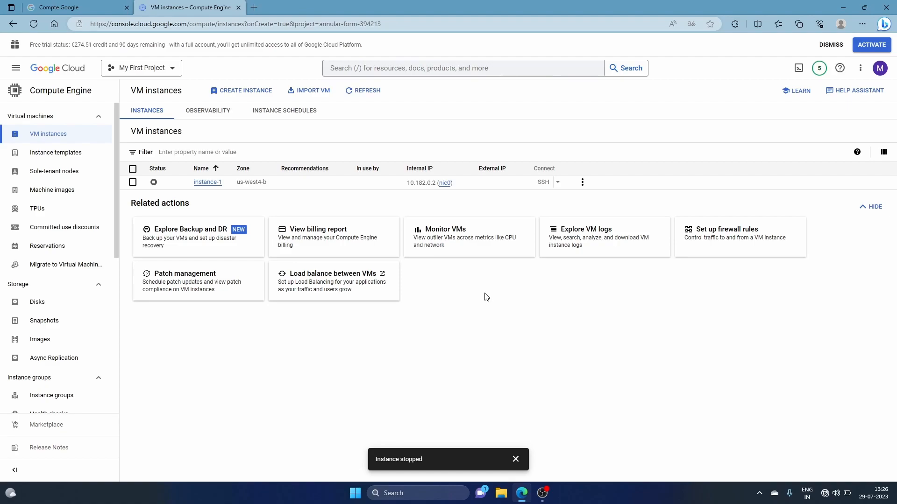
- Start the stopped VM instance-1 and accept the billing confirmation
left_click(582, 182)
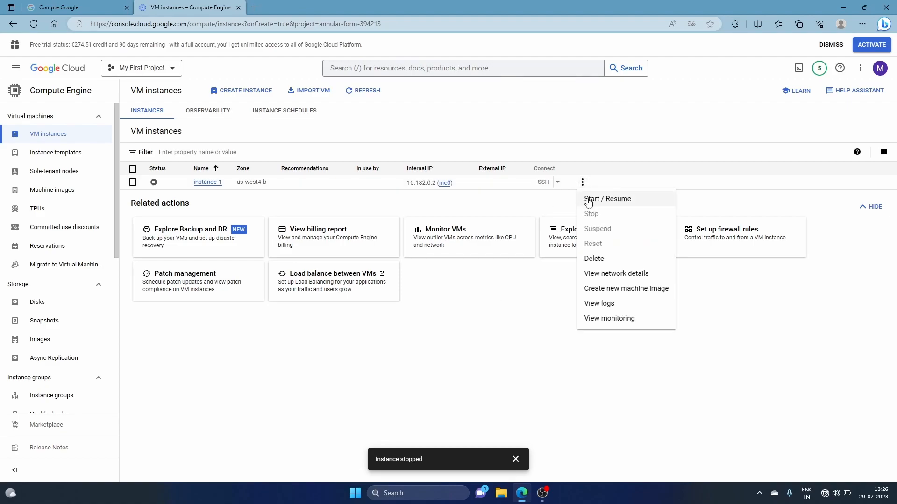
left_click(588, 200)
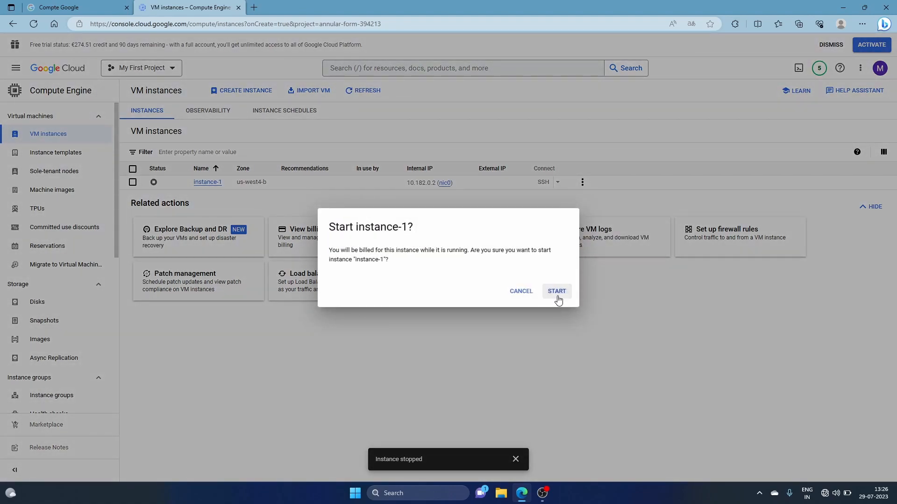
left_click(557, 291)
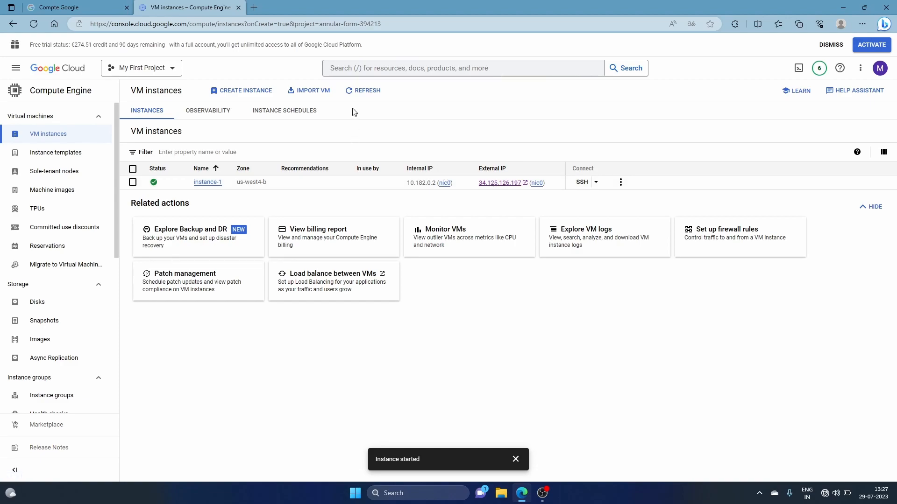
left_click(374, 65)
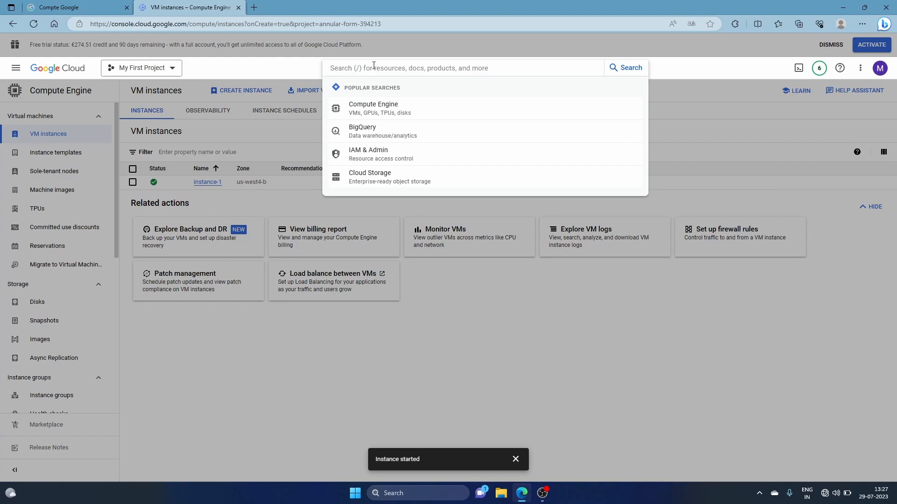
type("ext")
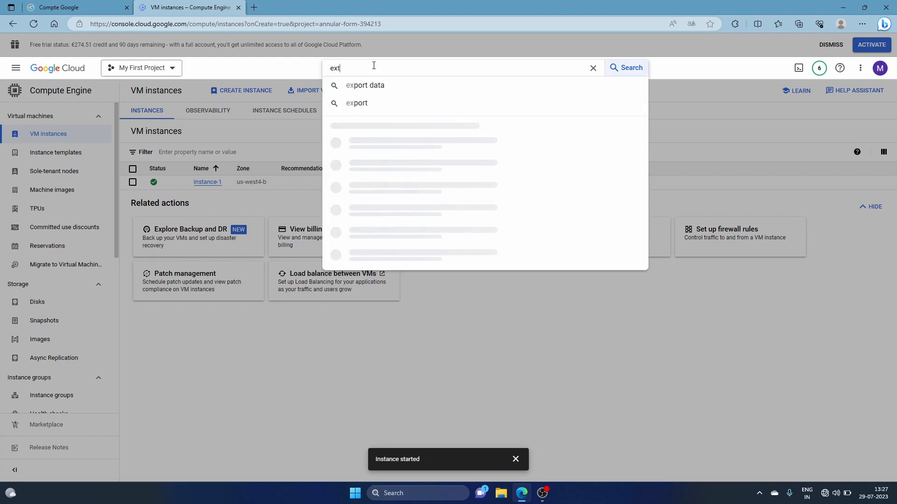
type("erna")
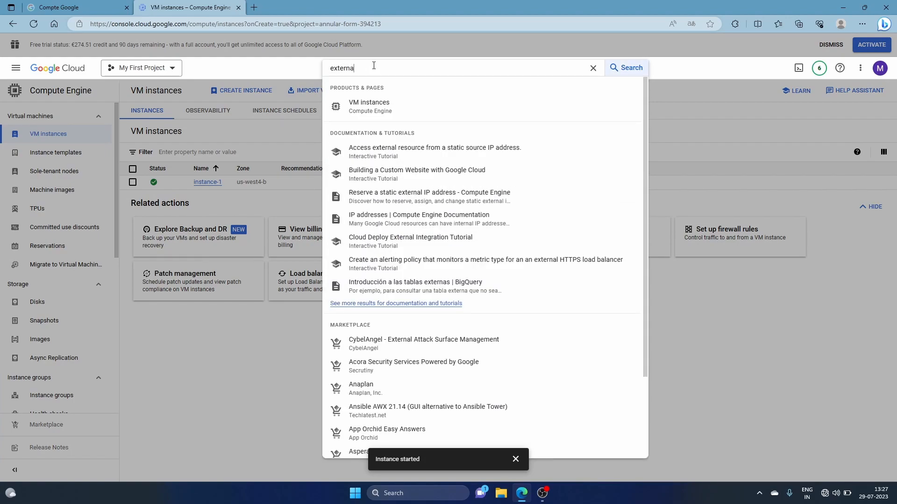
type("l I")
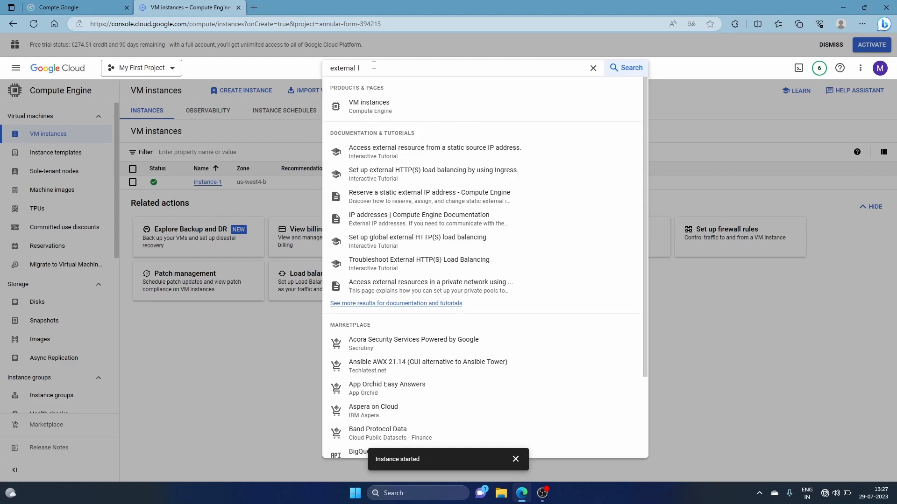
type("p")
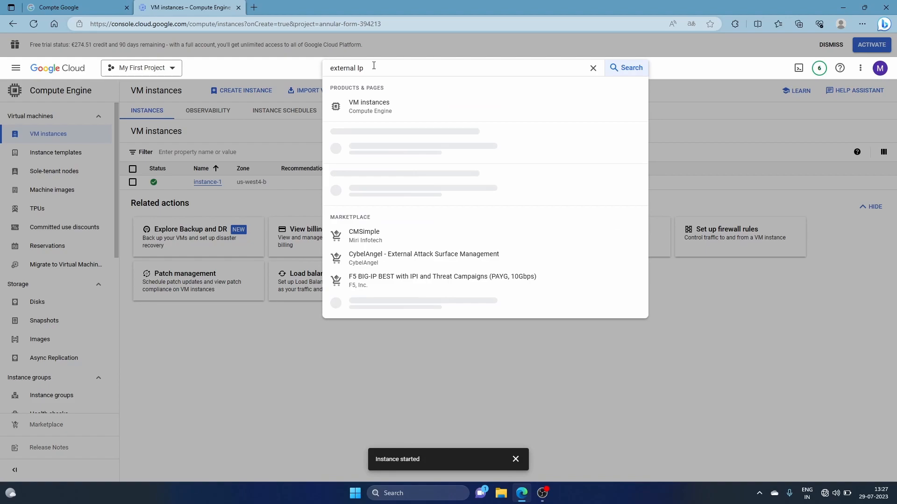
type("s")
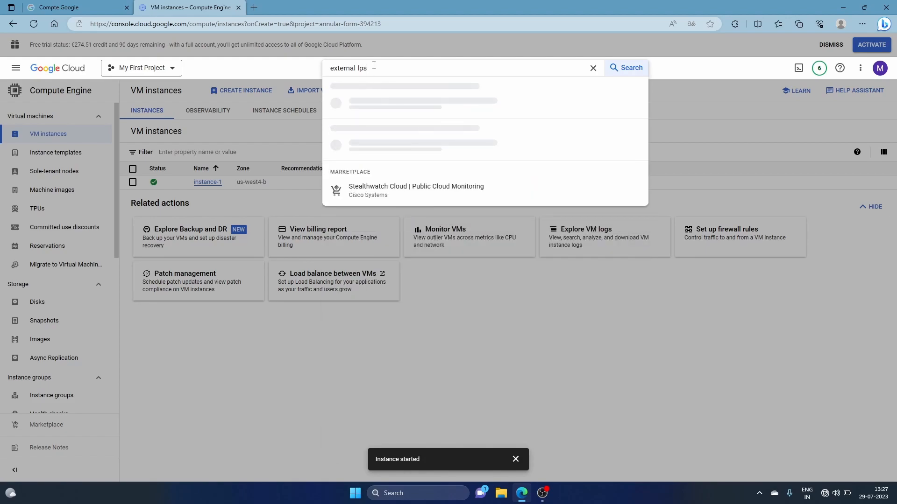
key("BackSpace")
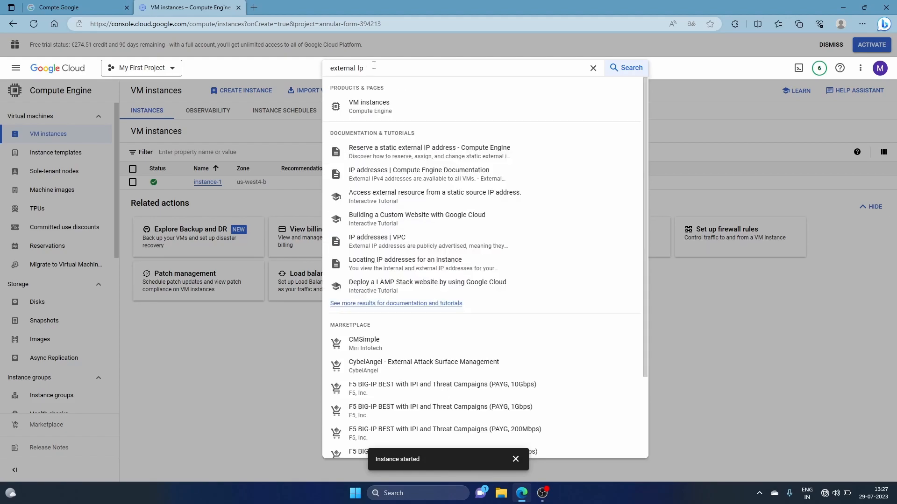
key("BackSpace")
key("BackSpace")
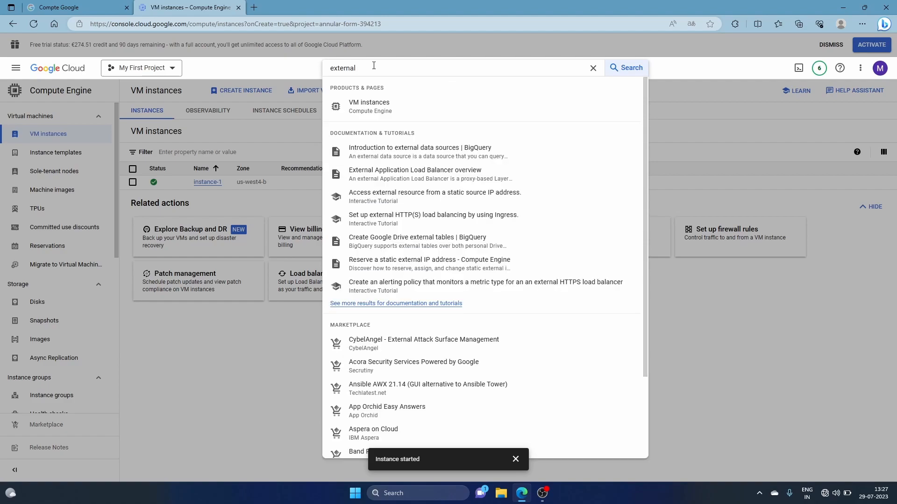
type("IP ad")
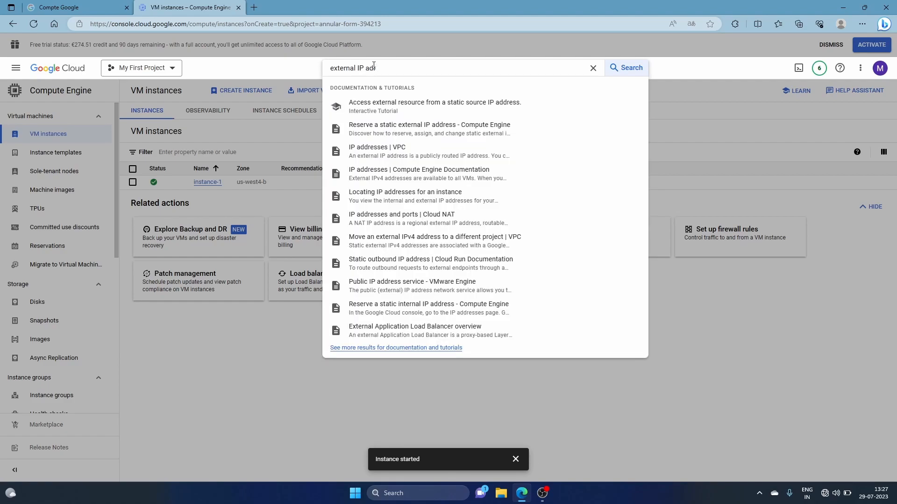
key("BackSpace")
key("BackSpace")
key("BackSpace")
key("BackSpace")
key("BackSpace")
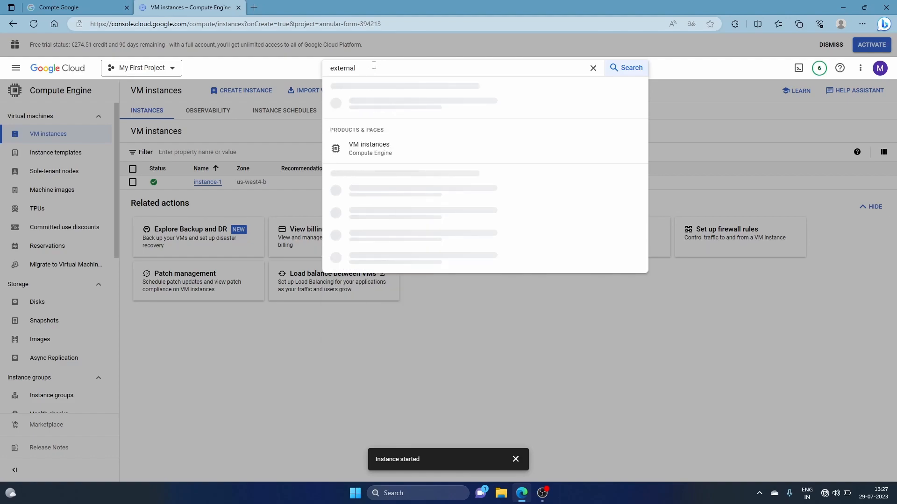
key("BackSpace")
key("BackSpace")
key("BackSpace")
key("BackSpace")
key("BackSpace")
key("BackSpace")
key("BackSpace")
key("BackSpace")
key("BackSpace")
- Search the console for vpc networks, open the VPC networks page, and go to its IP addresses list
type("VPn")
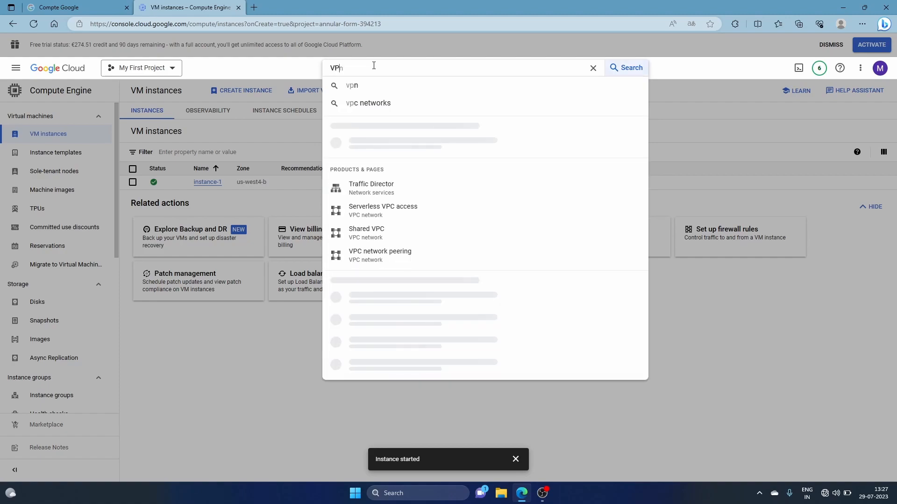
key("BackSpace")
type("C")
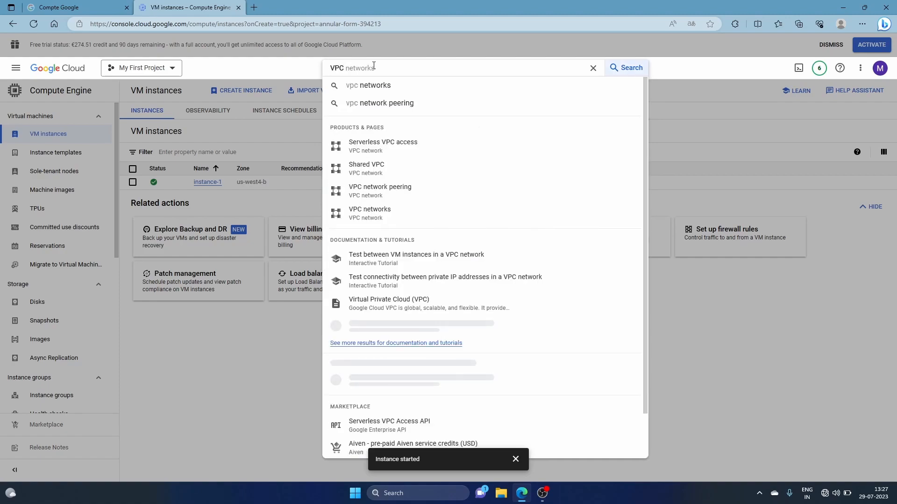
left_click(391, 87)
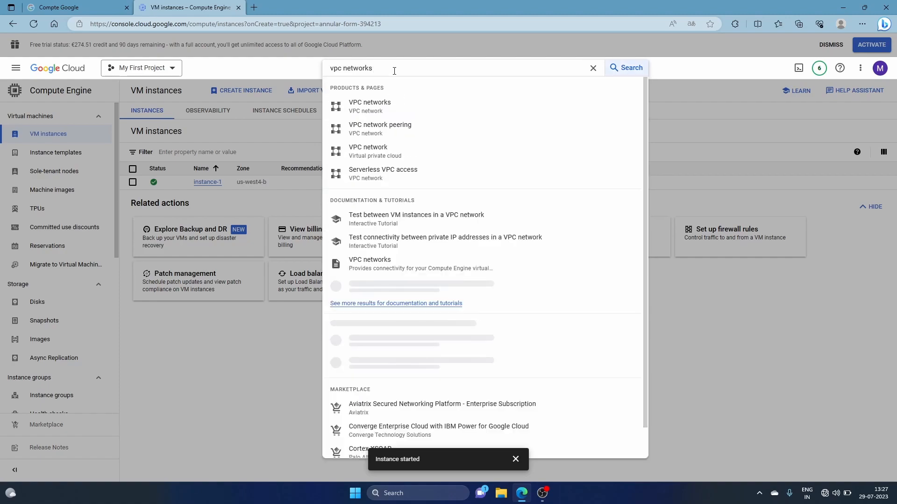
left_click(392, 102)
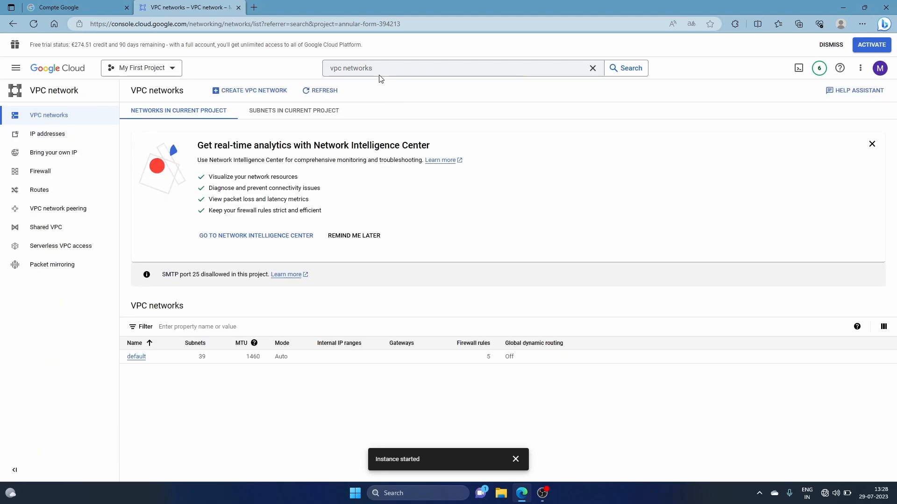
left_click(56, 139)
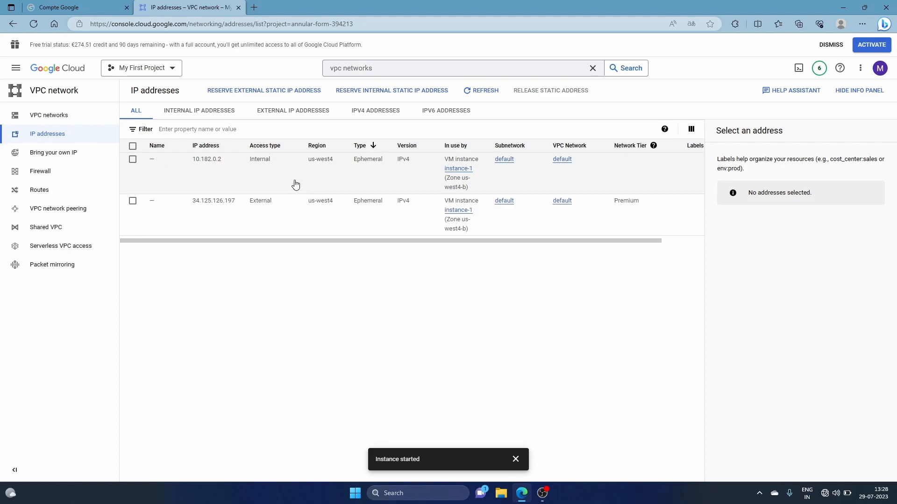
- Begin reserving an external static IP address and name it external-io-static-for-instance1
left_click(229, 96)
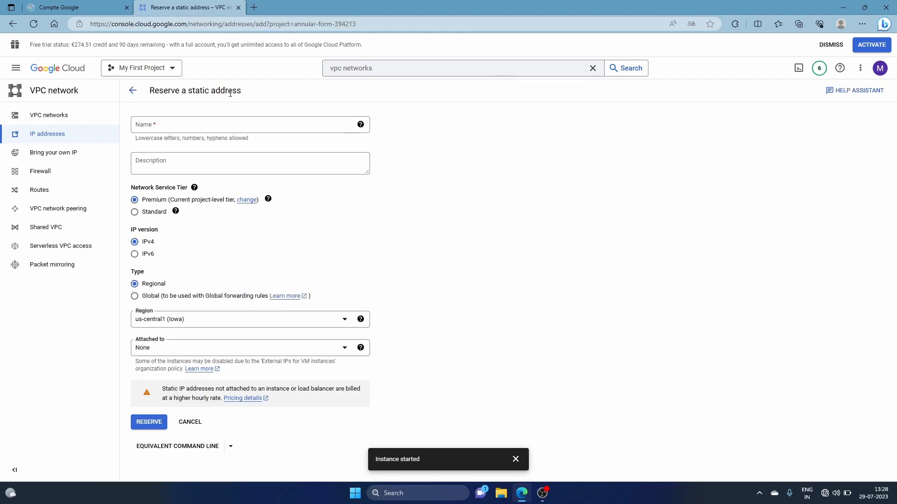
left_click(12, 24)
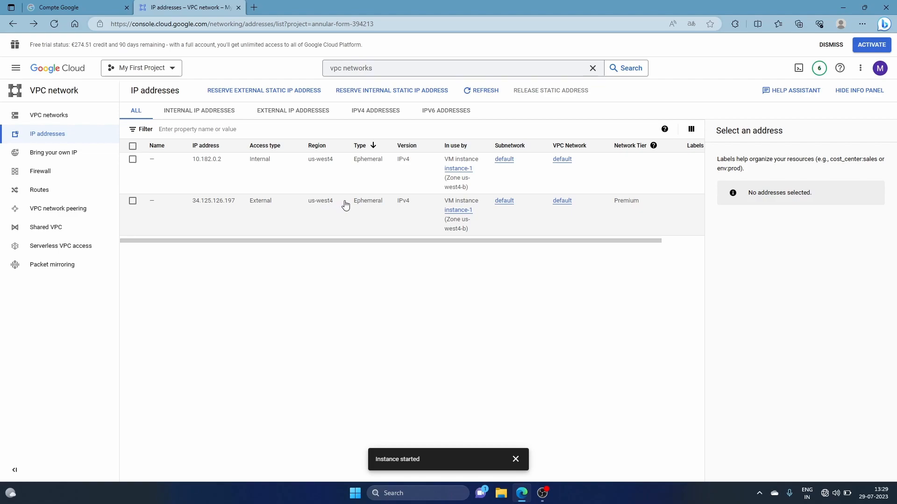
left_click(271, 93)
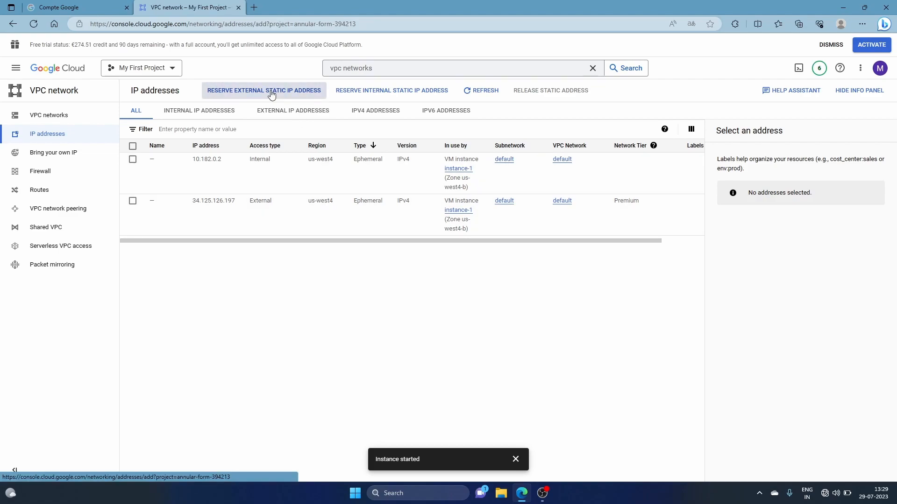
left_click(228, 123)
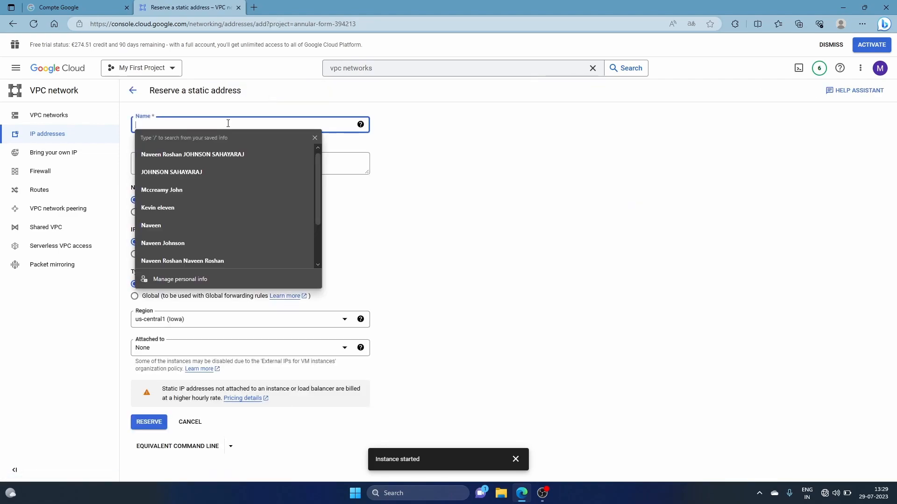
type("ipa")
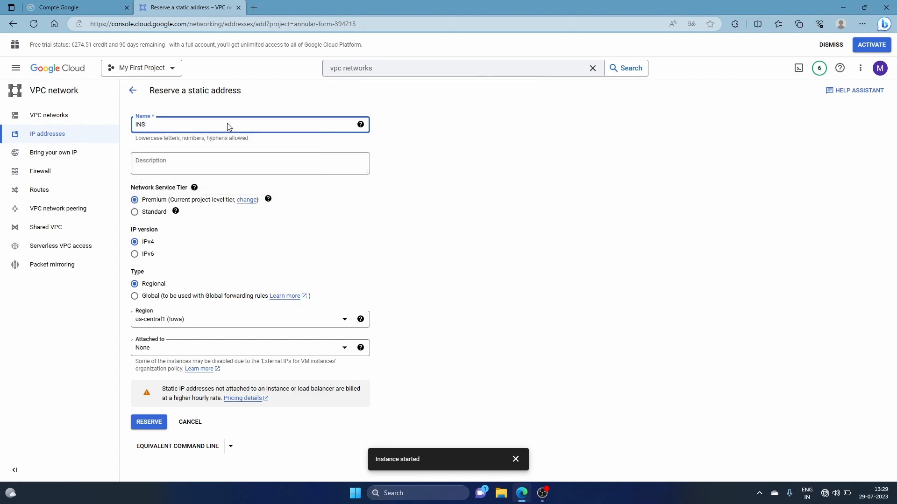
key("BackSpace")
key("BackSpace")
type("ns")
key("BackSpace")
key("BackSpace")
key("BackSpace")
type("ex")
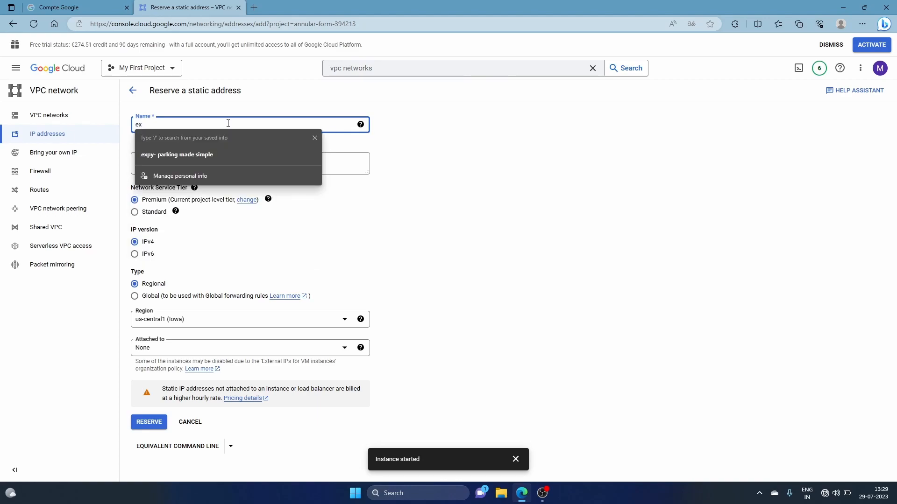
type("ternal-io-static")
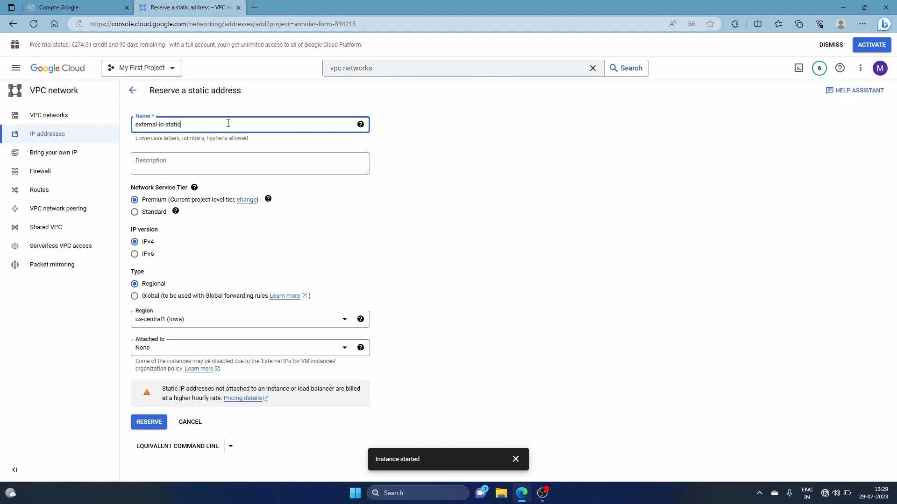
type("-for-instance1")
- Set the static address's region to us-west4 (Las Vegas) and reserve it
mouse_move(176, 210)
left_click(281, 325)
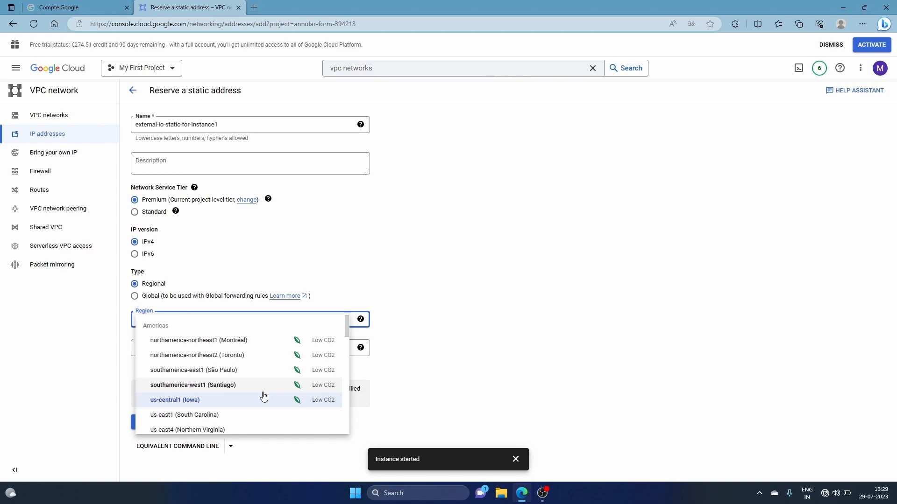
scroll(262, 395, "down", 1)
scroll(262, 395, "down", 2)
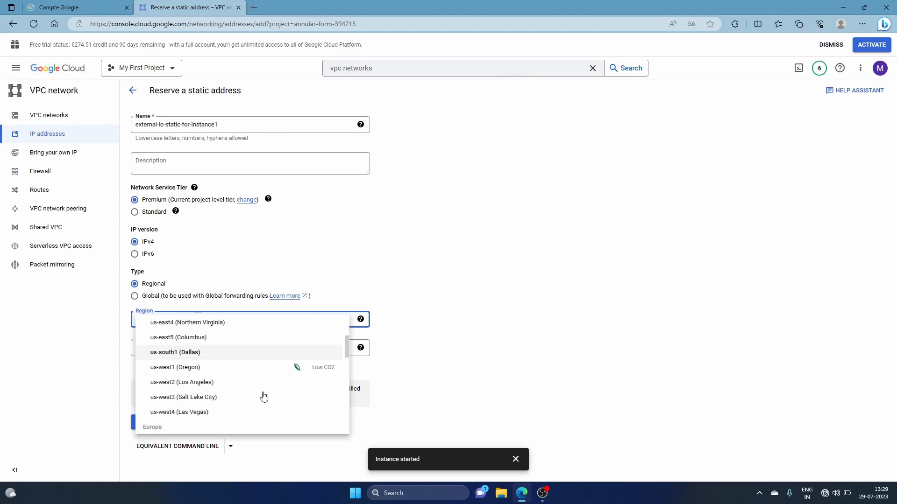
left_click(221, 414)
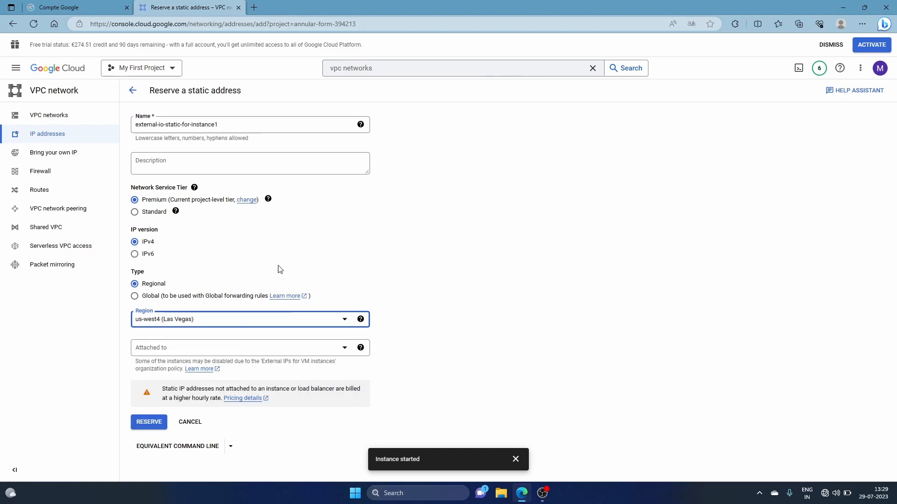
left_click(149, 422)
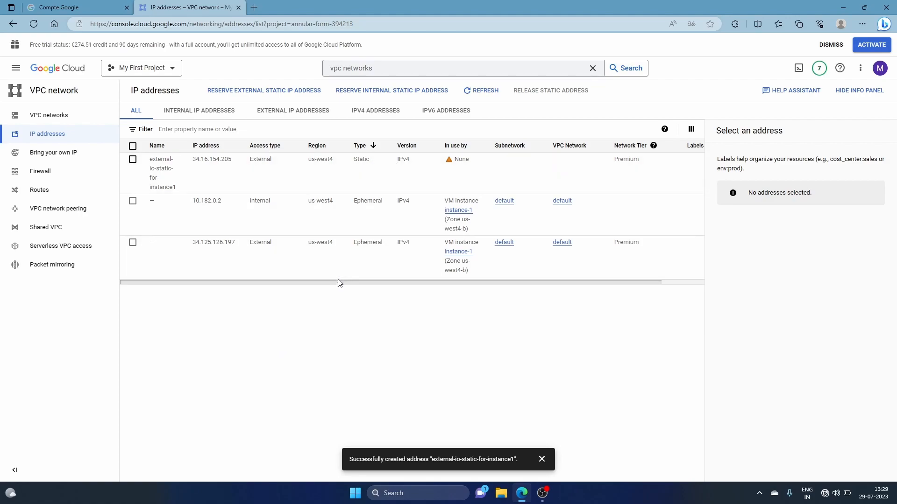
- Reassign the external-io-static-for-instance1 address to instance-1 (Zone us-west4-b)
left_click_drag(337, 282, 516, 290)
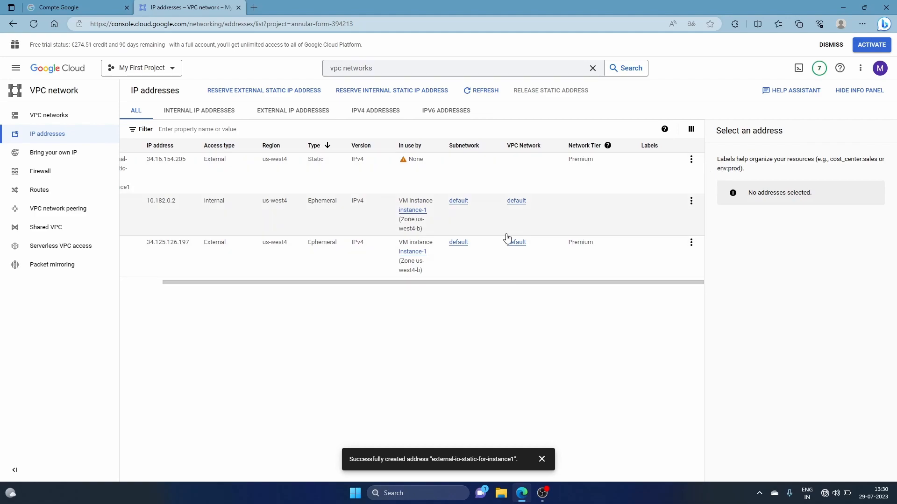
left_click(691, 160)
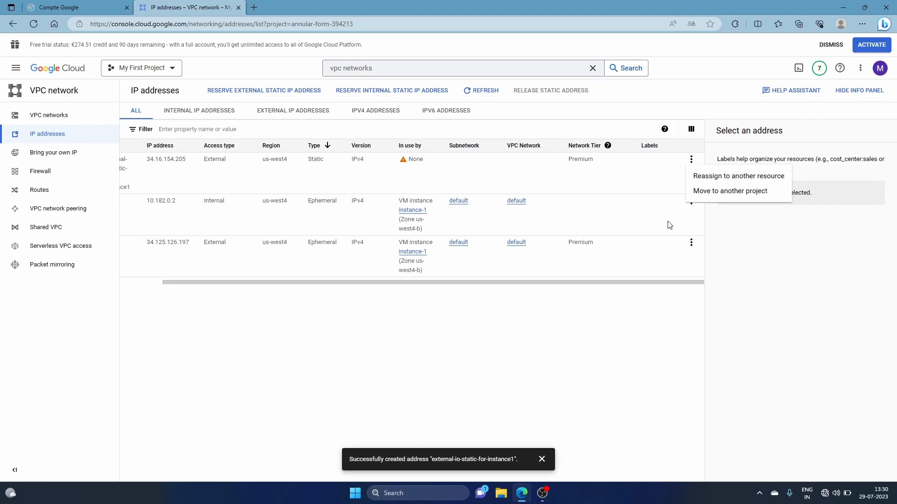
left_click(717, 180)
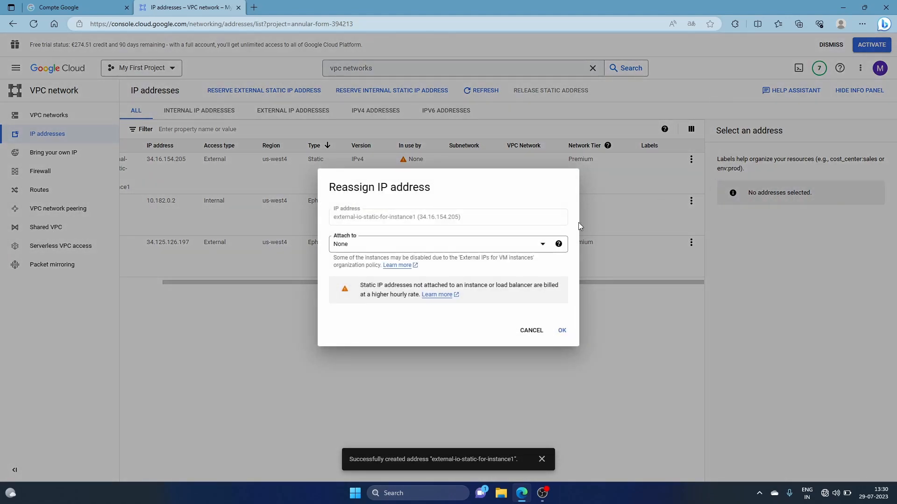
left_click(452, 244)
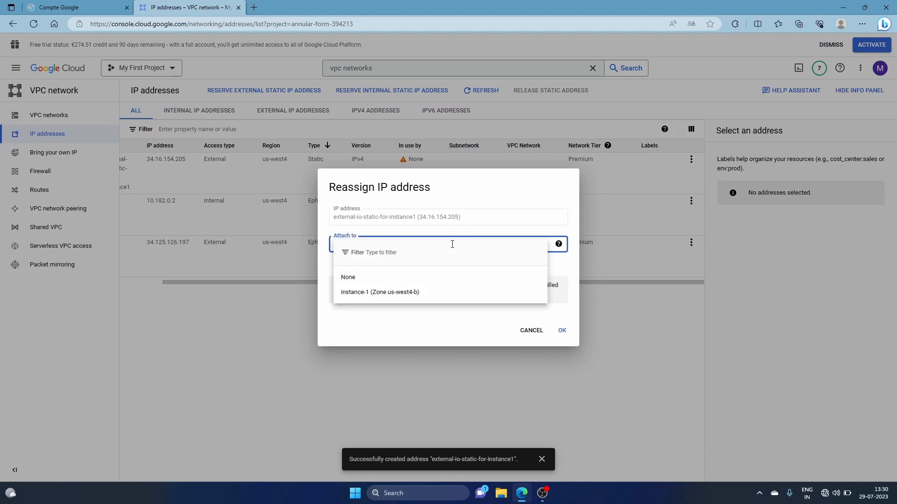
left_click(411, 293)
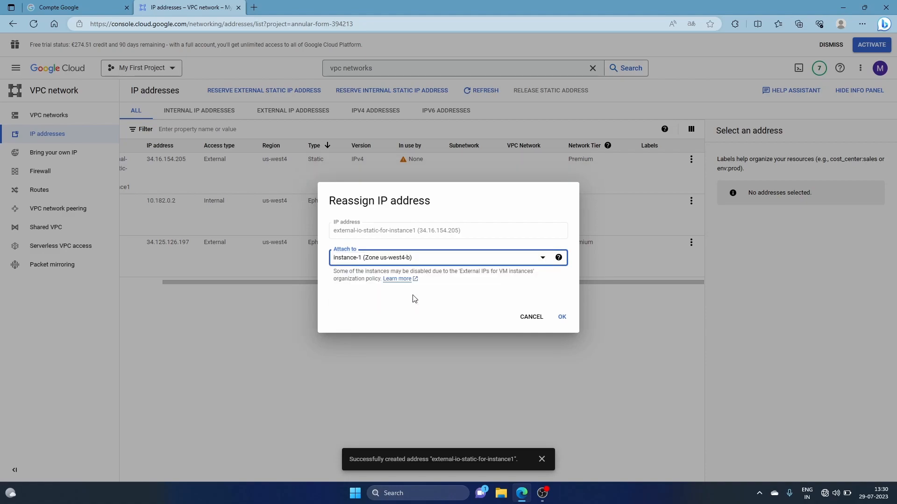
left_click(562, 317)
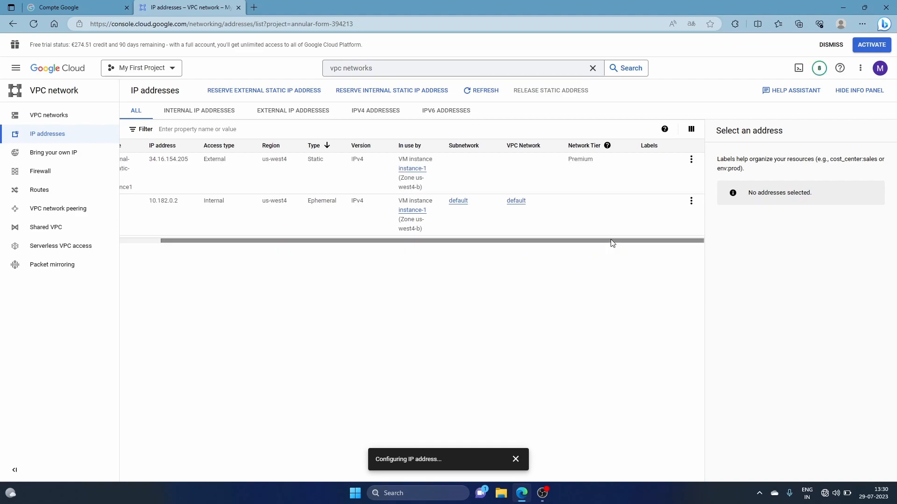
- Go from the IP addresses list to the Compute Engine VM instances page
left_click_drag(622, 245, 522, 250)
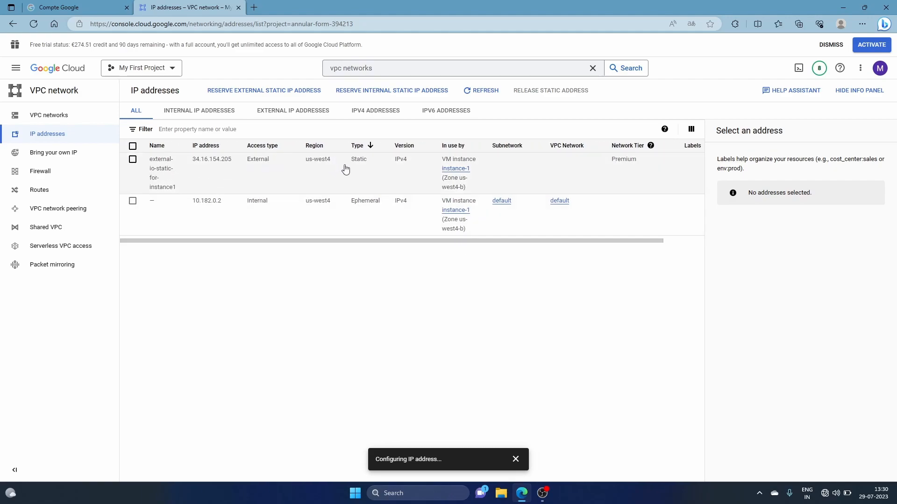
left_click(17, 69)
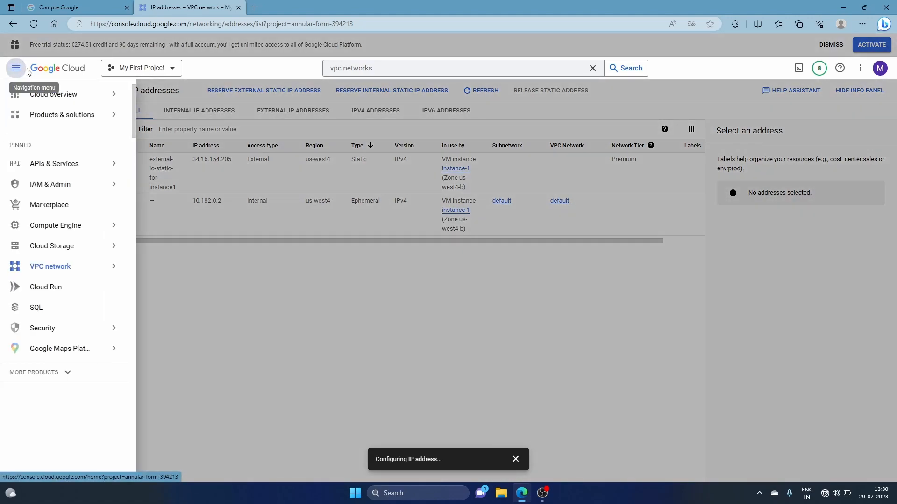
mouse_move(96, 225)
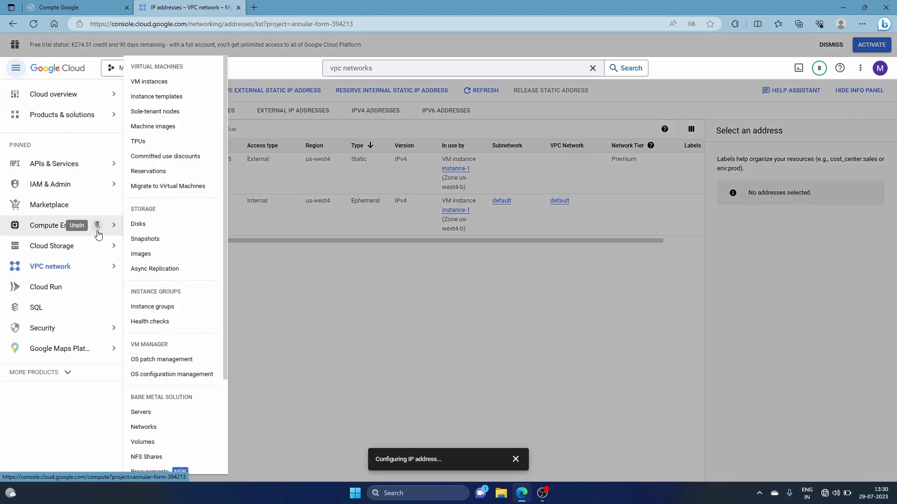
left_click(153, 82)
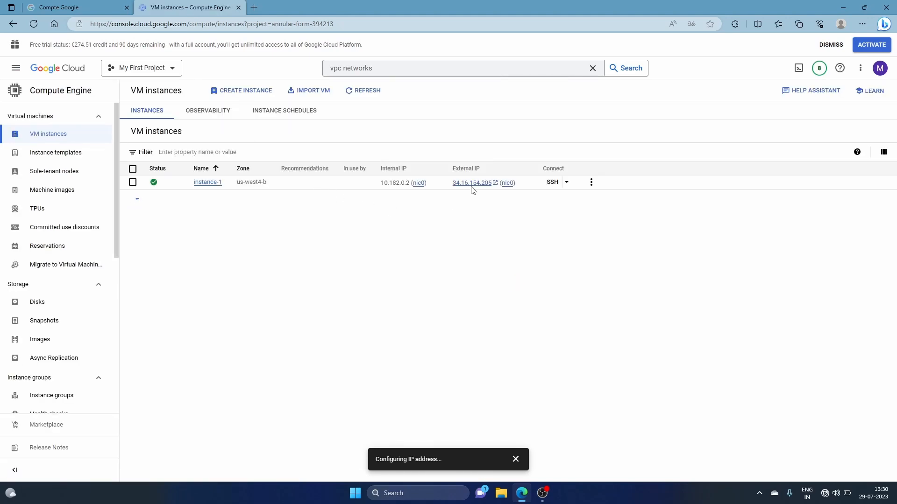
- Stop the VM instance instance-1 and confirm the shutdown
left_click(591, 183)
left_click(613, 217)
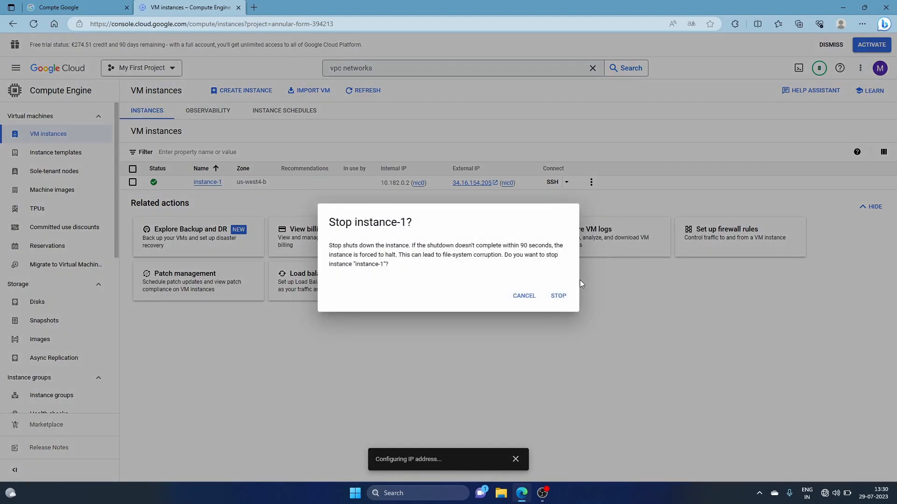
left_click(562, 297)
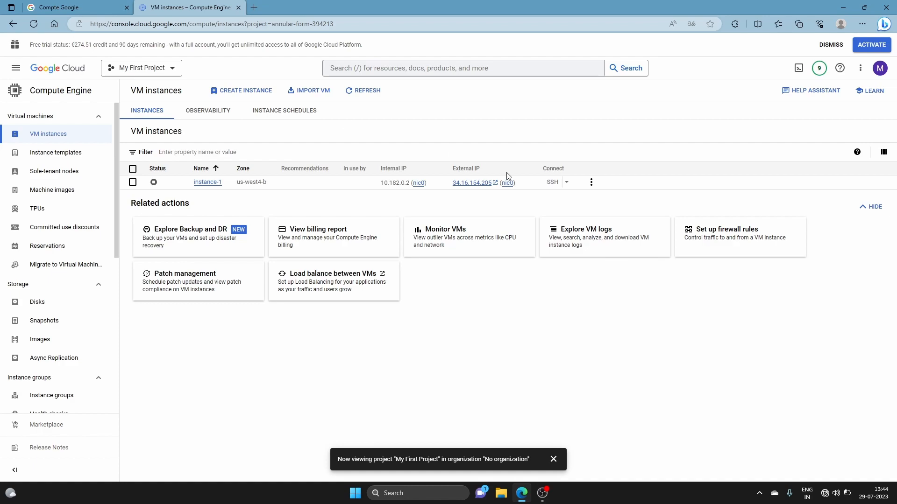
- Delete the stopped VM instance instance-1 and confirm the deletion
left_click(591, 182)
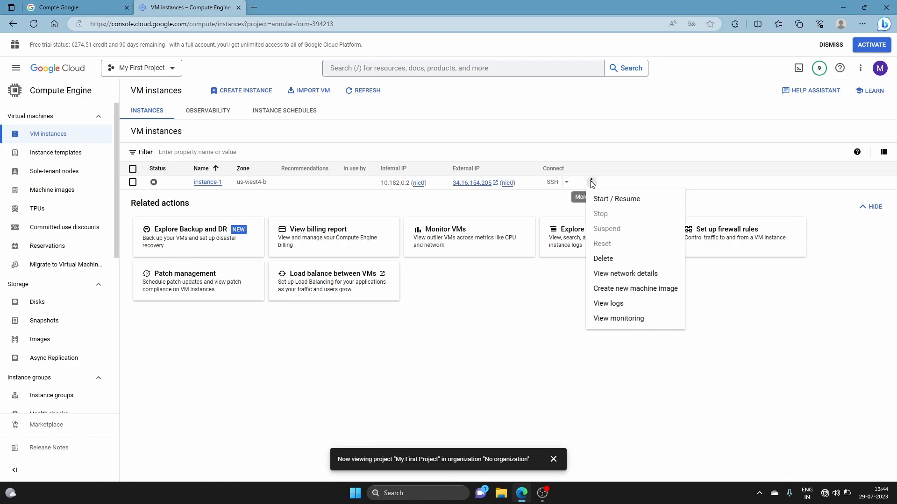
left_click(615, 258)
left_click(555, 293)
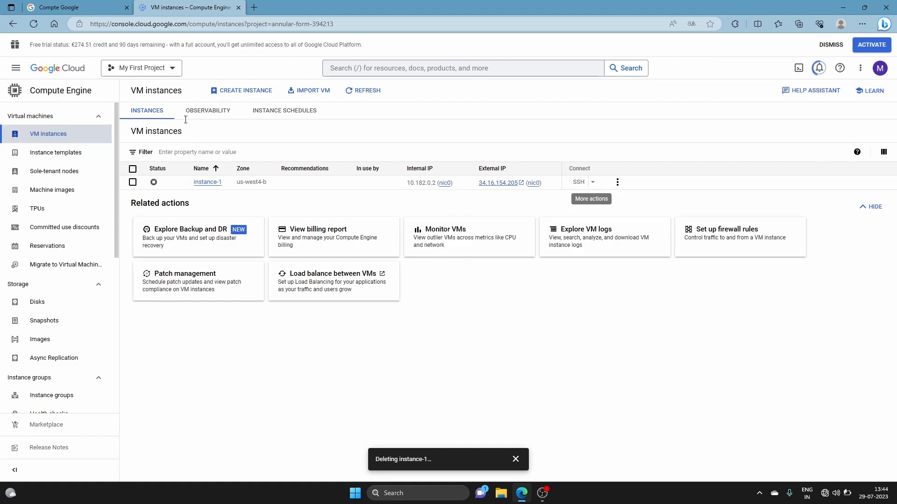
- Find the VPC networks page by searching the console for VPC and open its IP addresses list
left_click(367, 70)
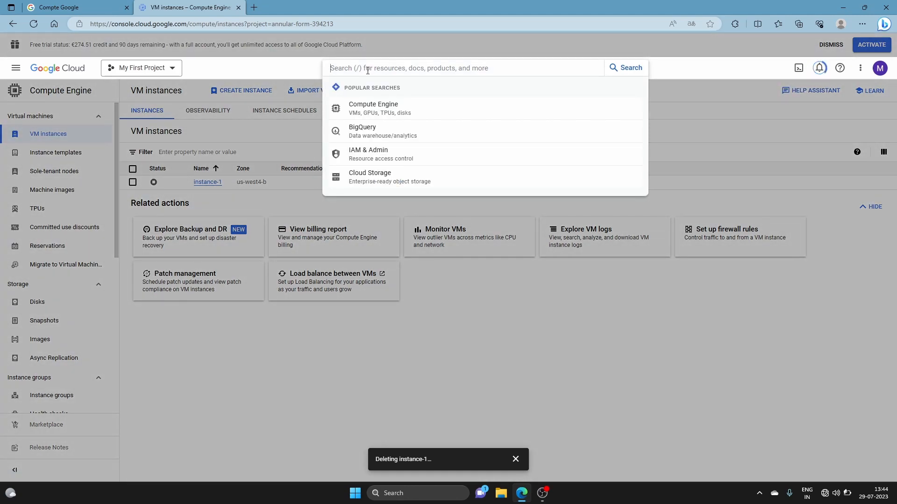
type("VPC")
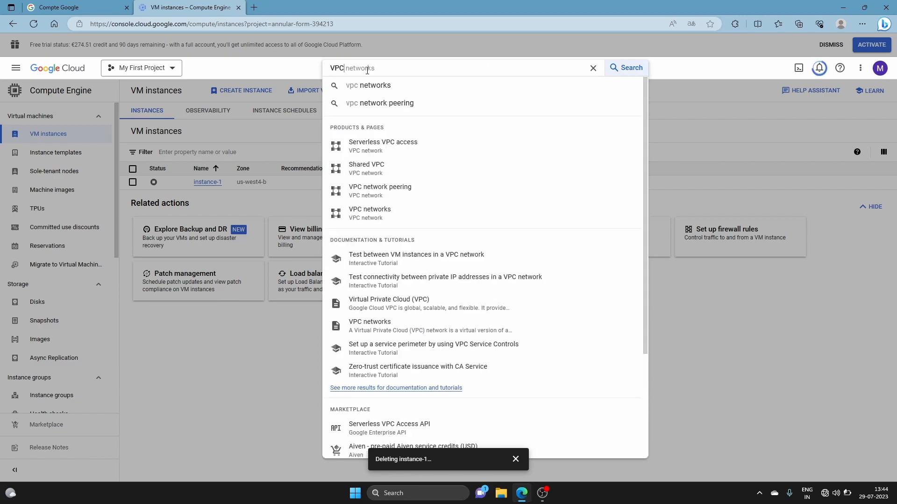
left_click(386, 85)
left_click(385, 102)
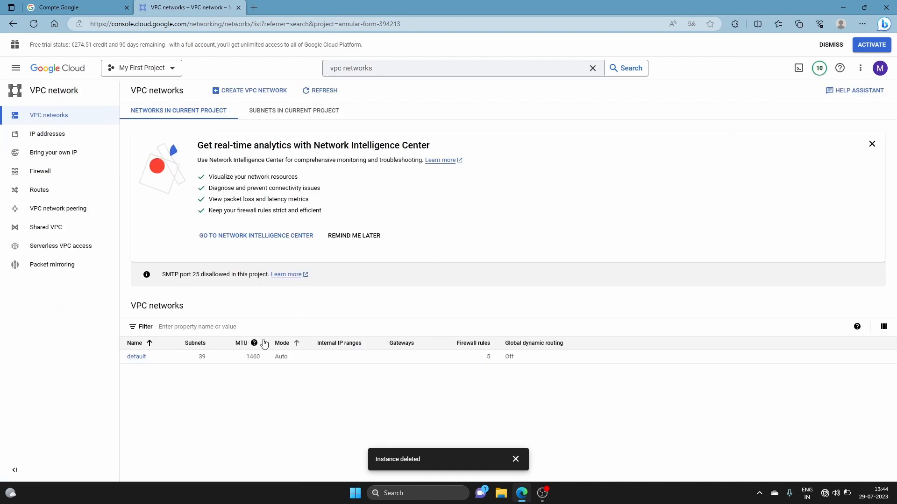
left_click(47, 135)
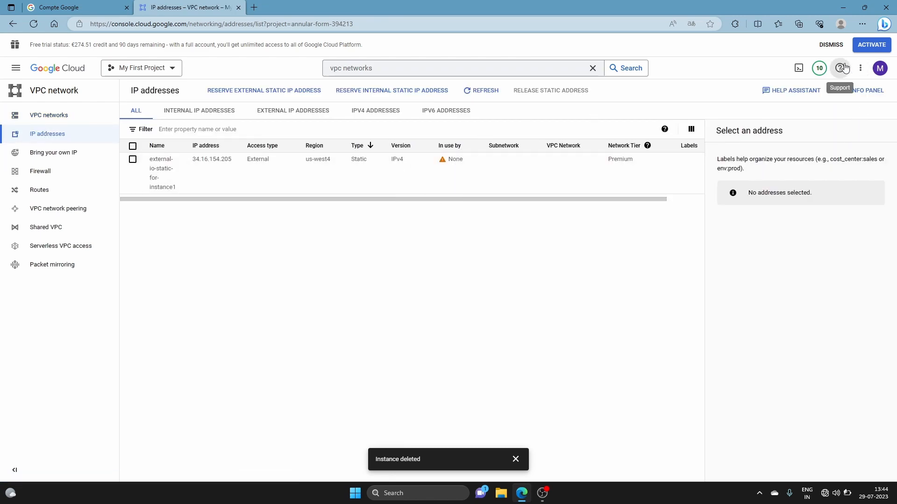
- Check the recent notifications, and release the static address external-io-static-for-instance1
left_click(823, 68)
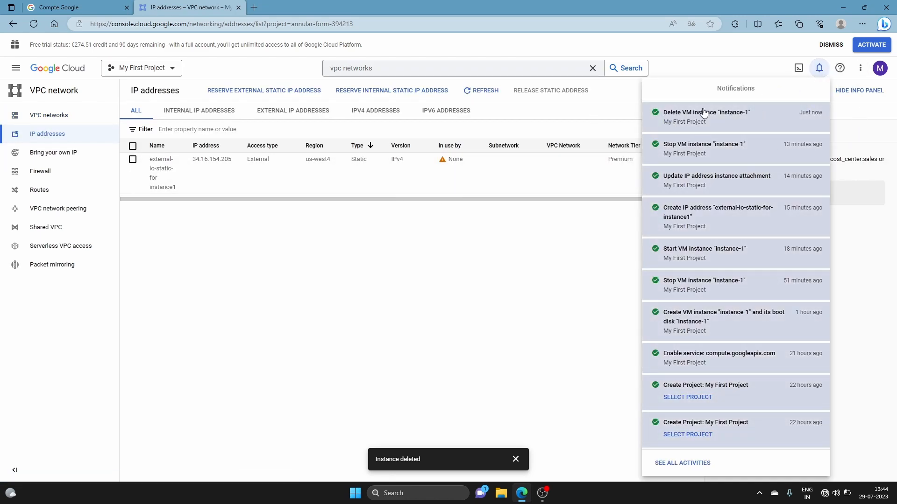
left_click(400, 294)
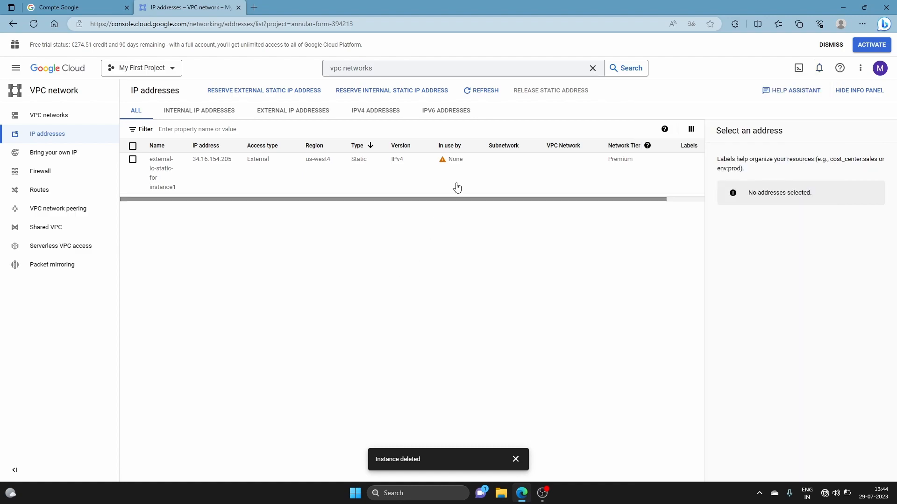
left_click(133, 160)
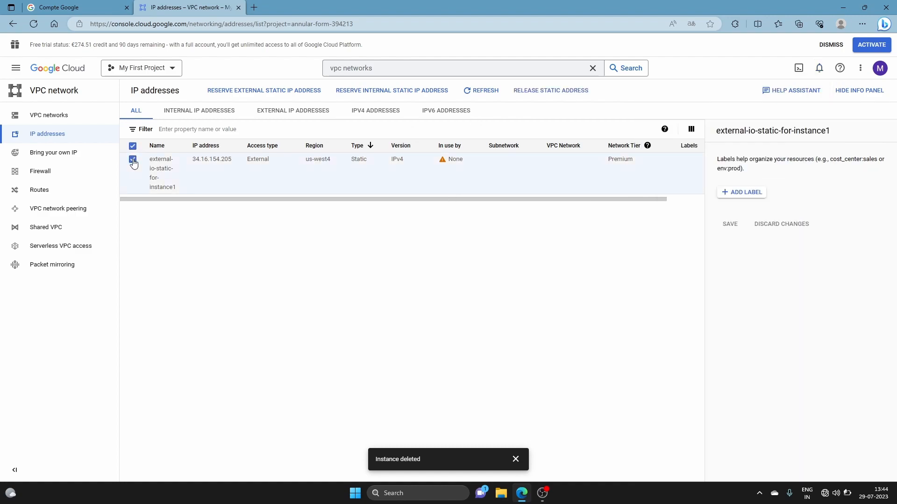
left_click(546, 96)
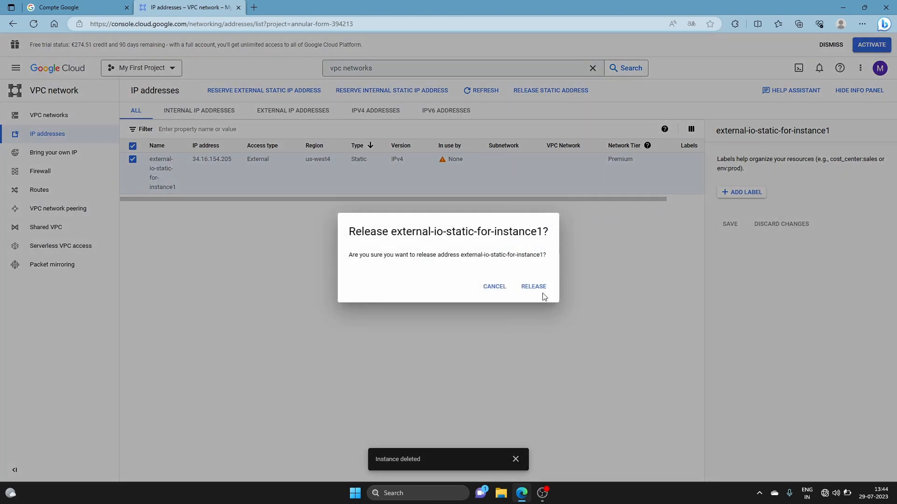
left_click(541, 293)
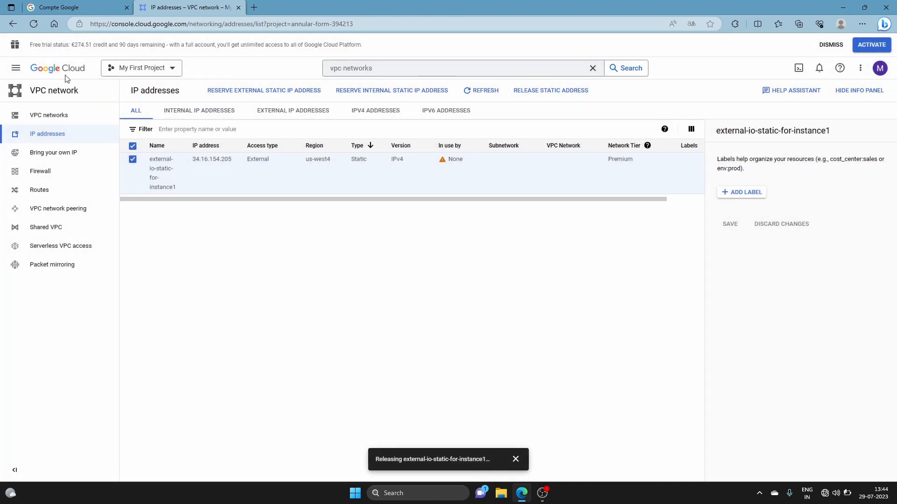